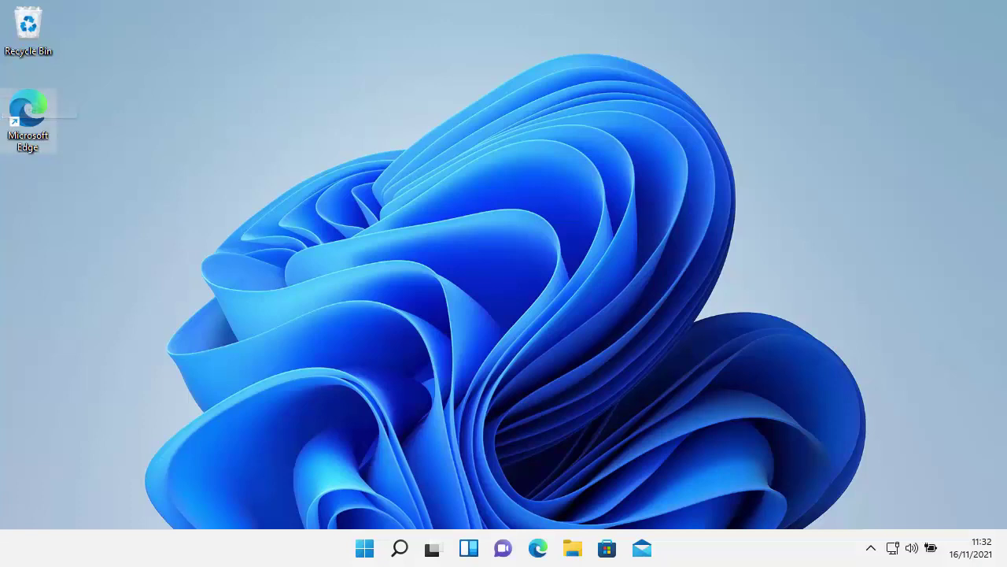
Search 'add' to open Add or remove programs and find Cortana's Uninstall option greyed out
click(364, 549)
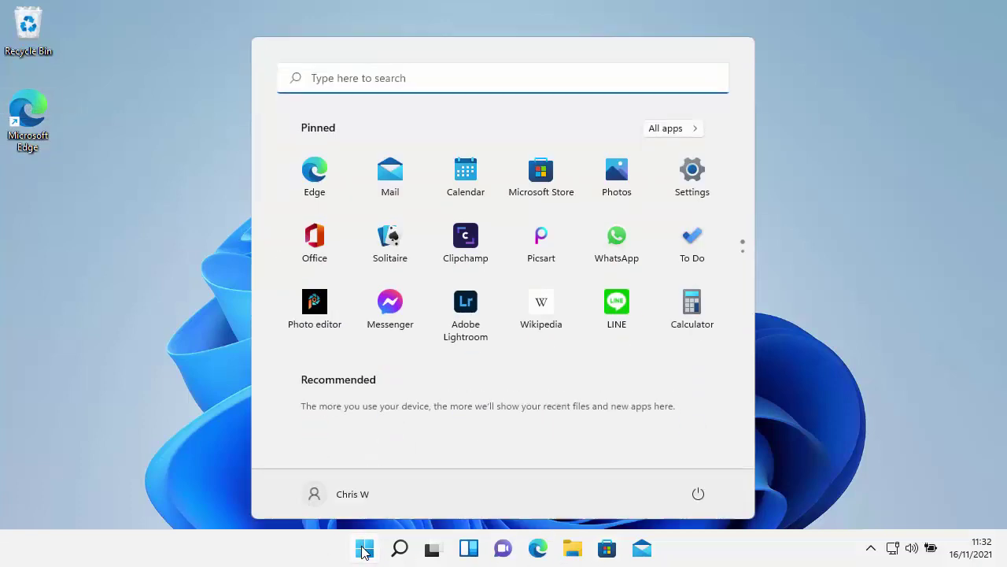
text(add)
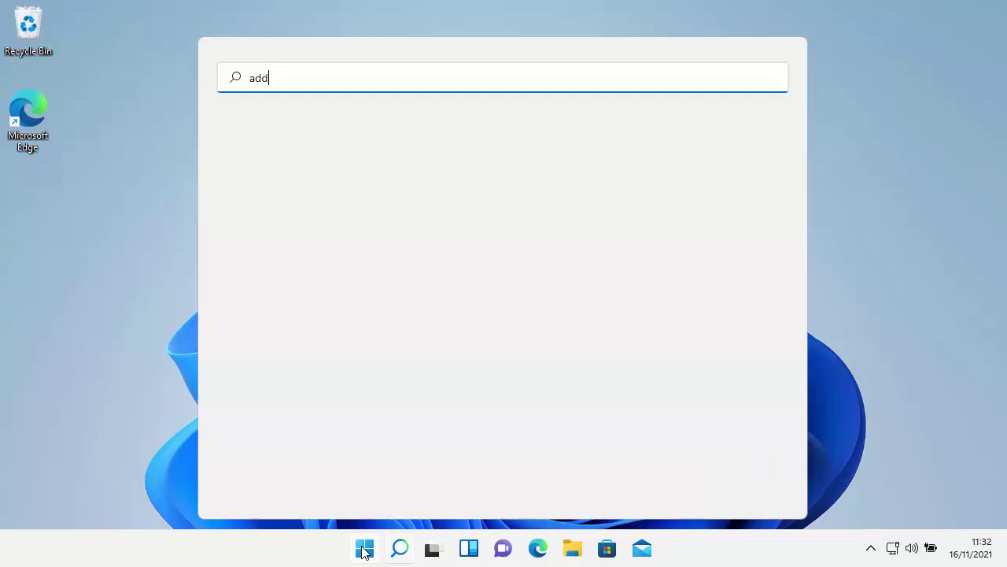
click(268, 214)
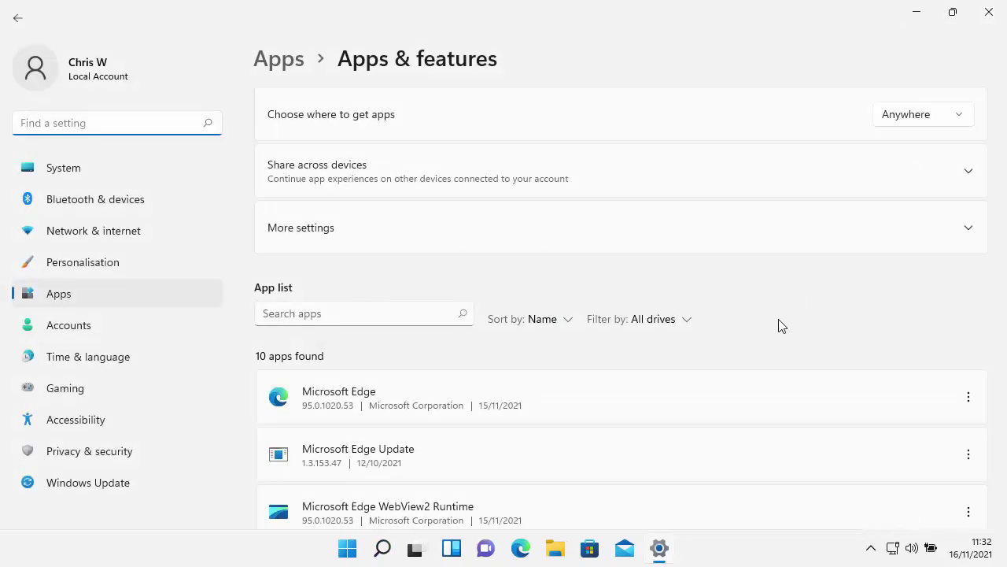
scroll(782, 325, down, 5)
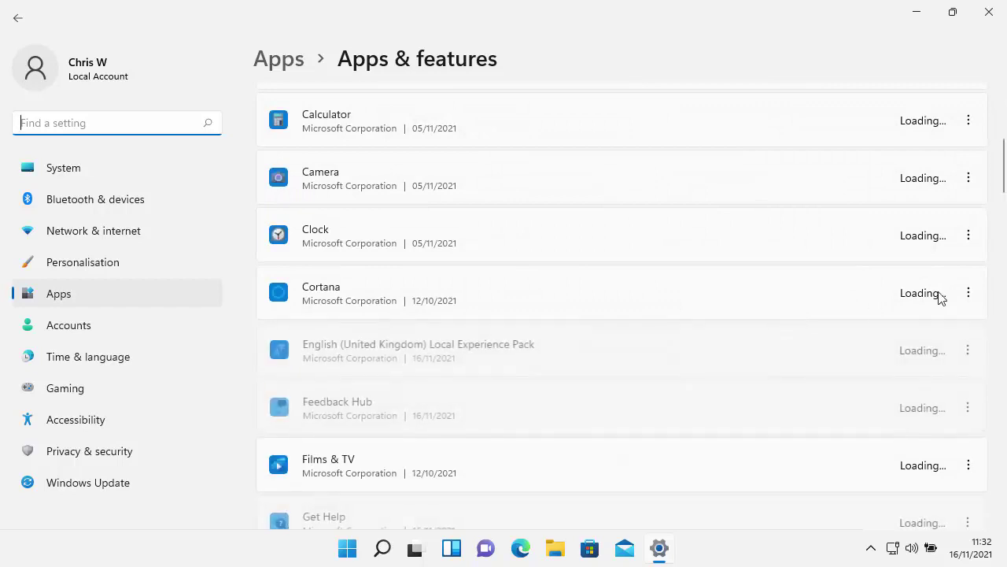
click(970, 294)
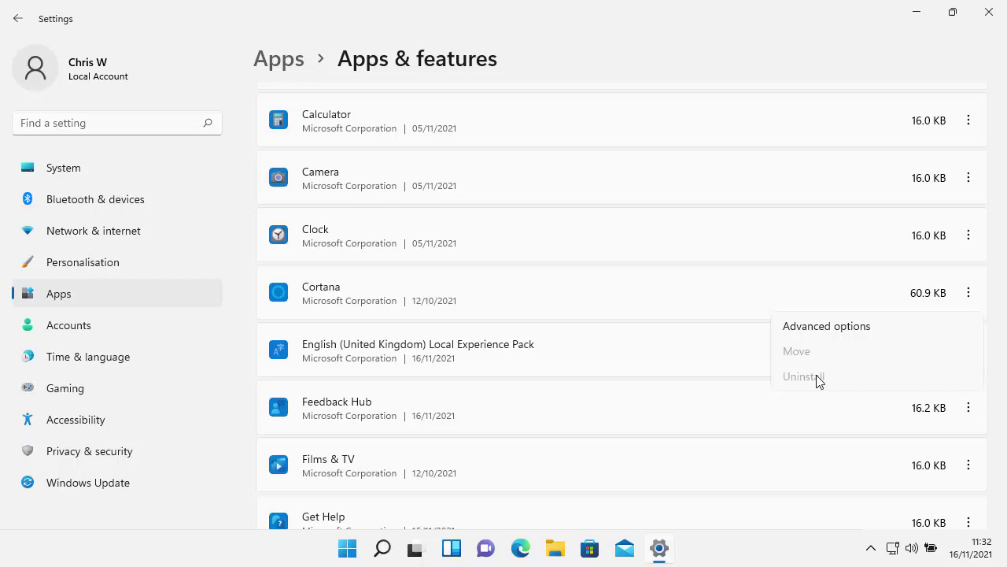
Close Settings and load ccleaner.com/ccleaner/builds in Edge, fixing the 'buids' typo
click(989, 12)
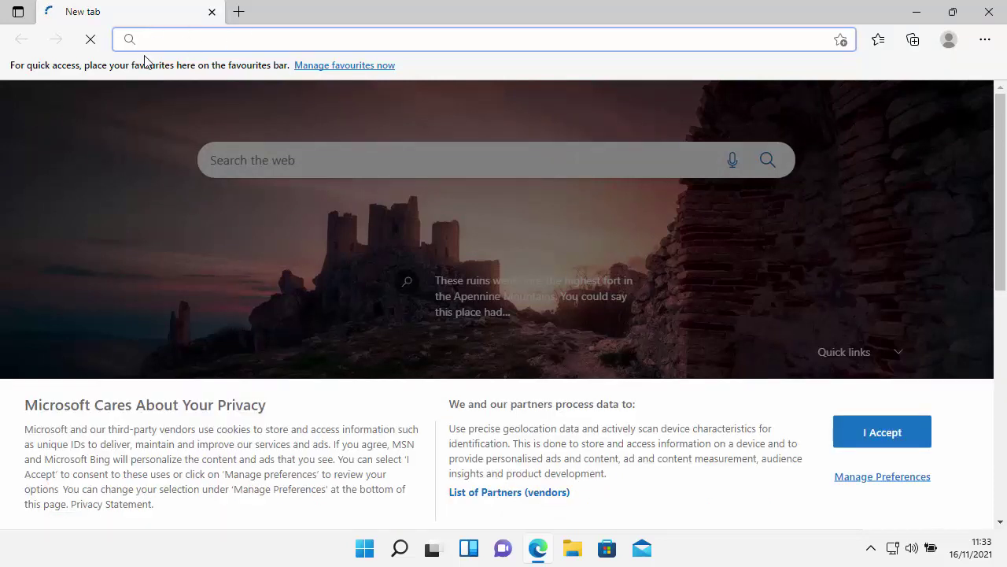
click(178, 36)
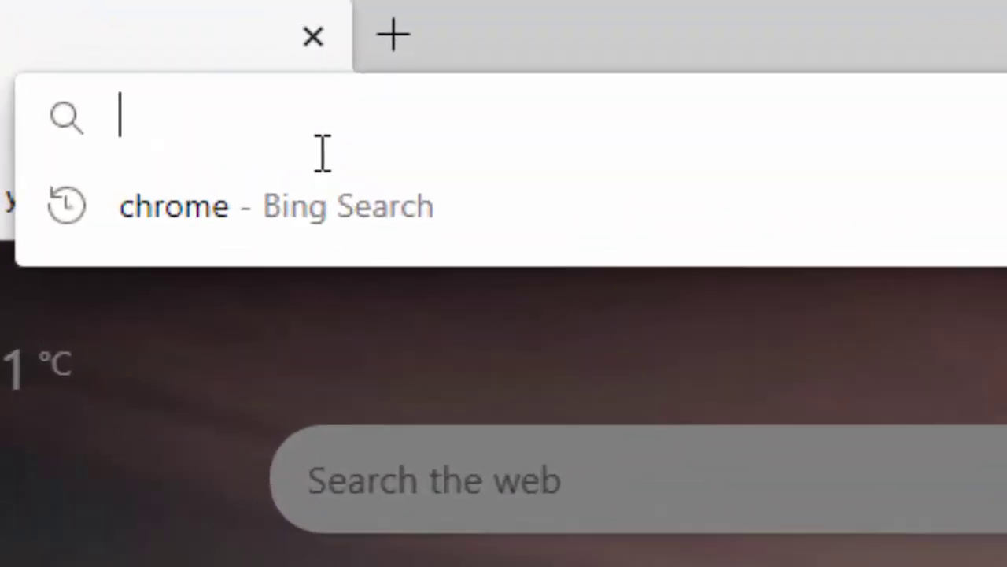
text(ccleaner.com)
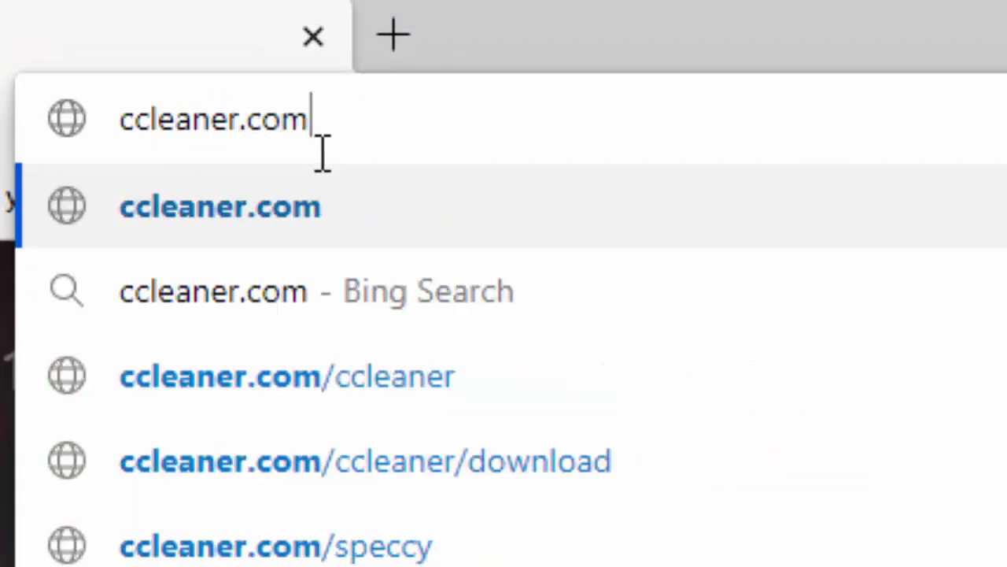
text(/)
text(ccleaner)
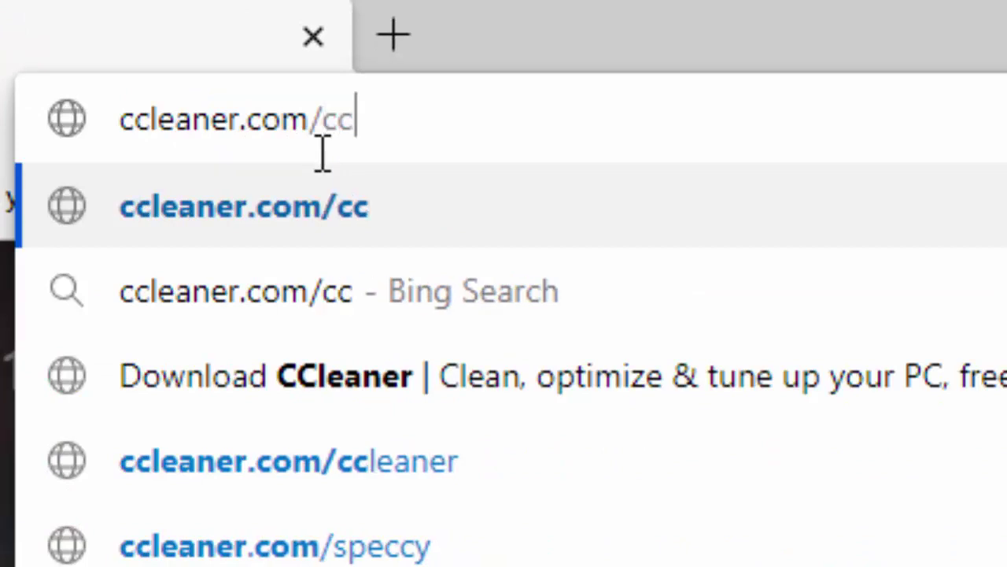
text(/buids)
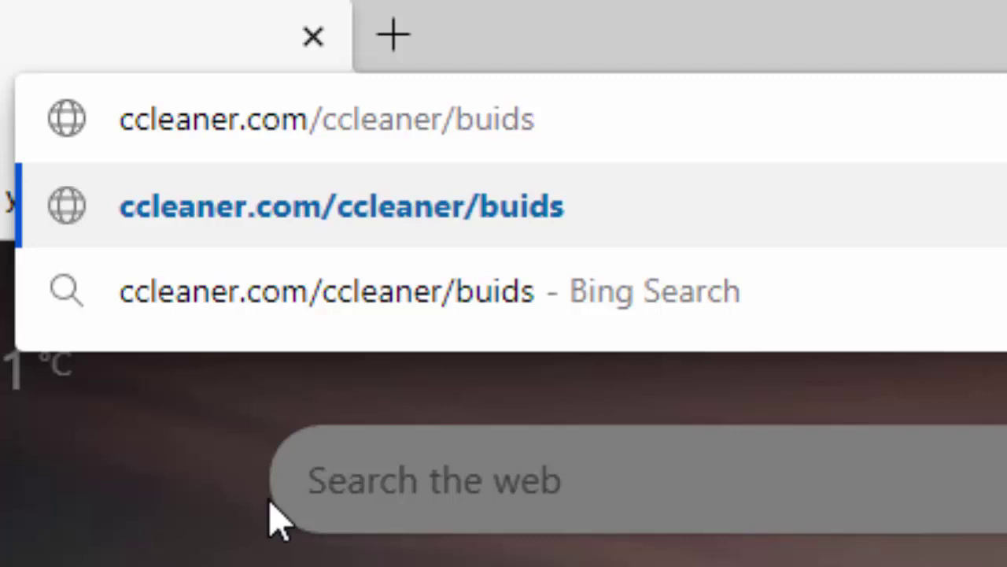
key(Left)
key(Left)
text(l)
key(Right)
key(Right)
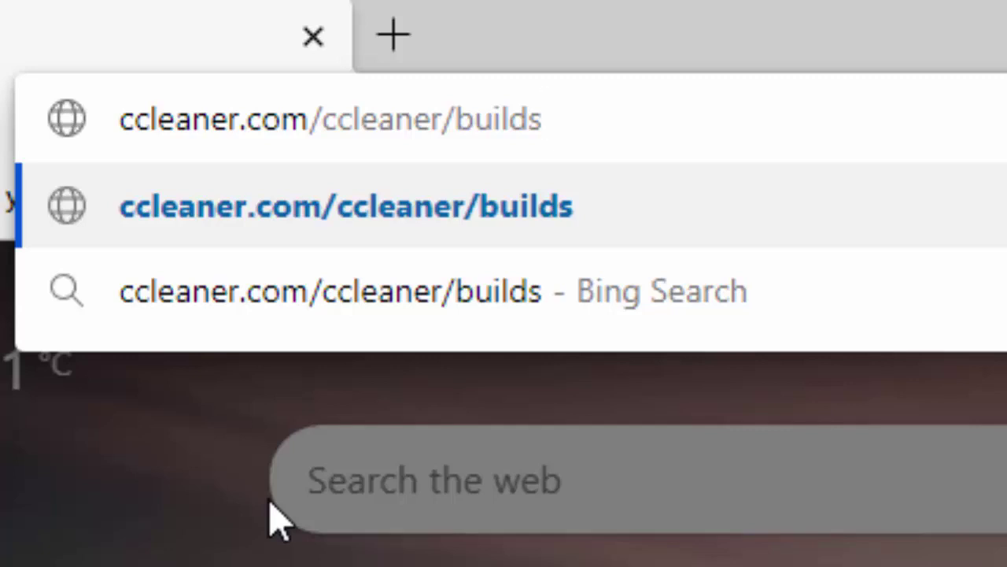
key(Return)
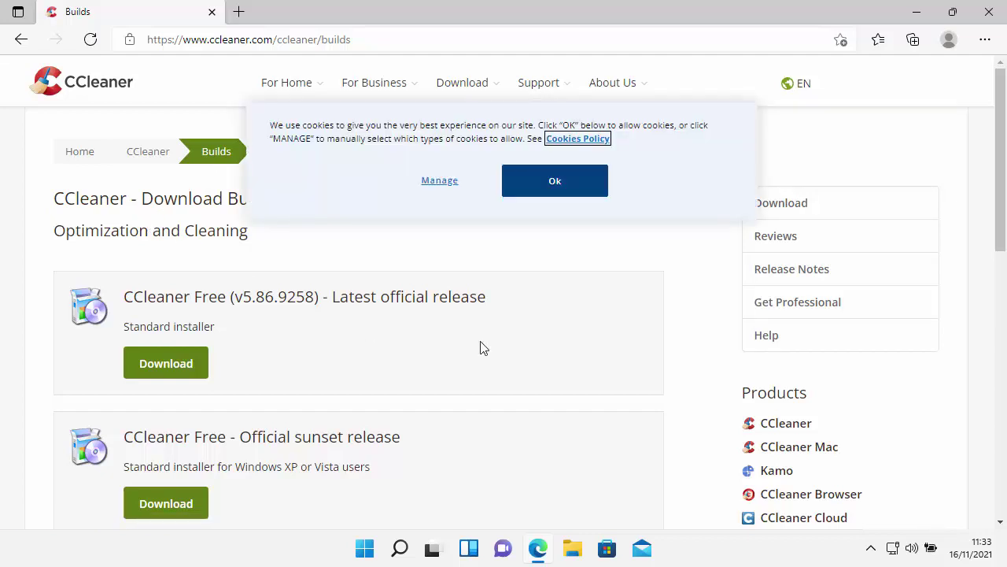
Download the CCleaner - Portable build as ccsetup586.zip from the builds page
scroll(488, 367, down, 2)
scroll(488, 366, down, 4)
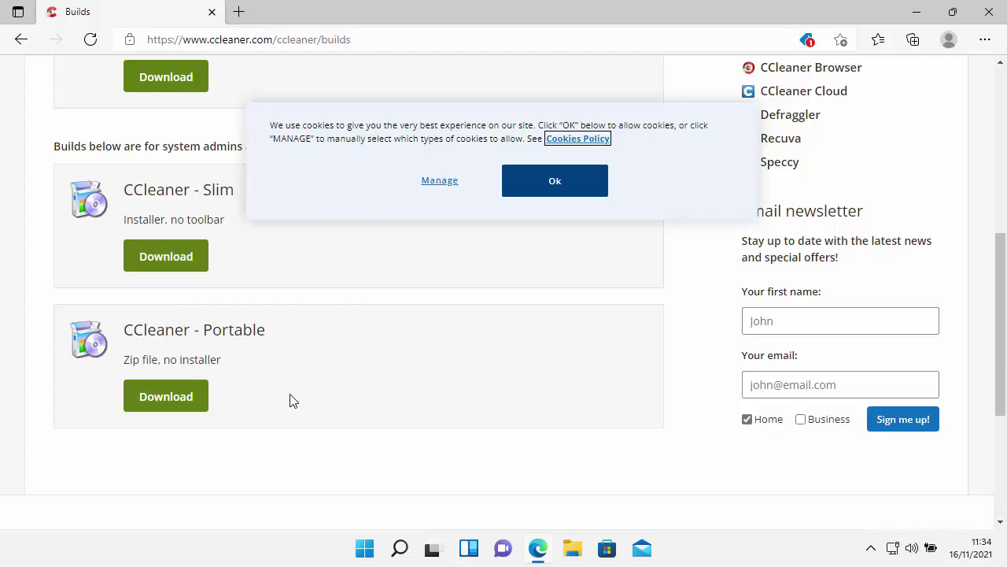
click(173, 412)
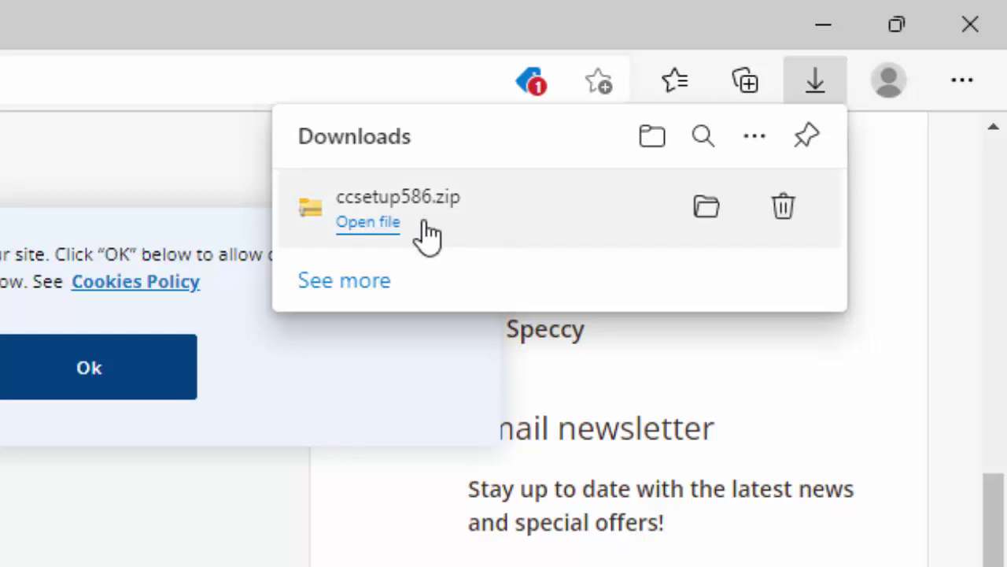
Show ccsetup586.zip in its Downloads folder from Edge's downloads panel
mouse_move(427, 225)
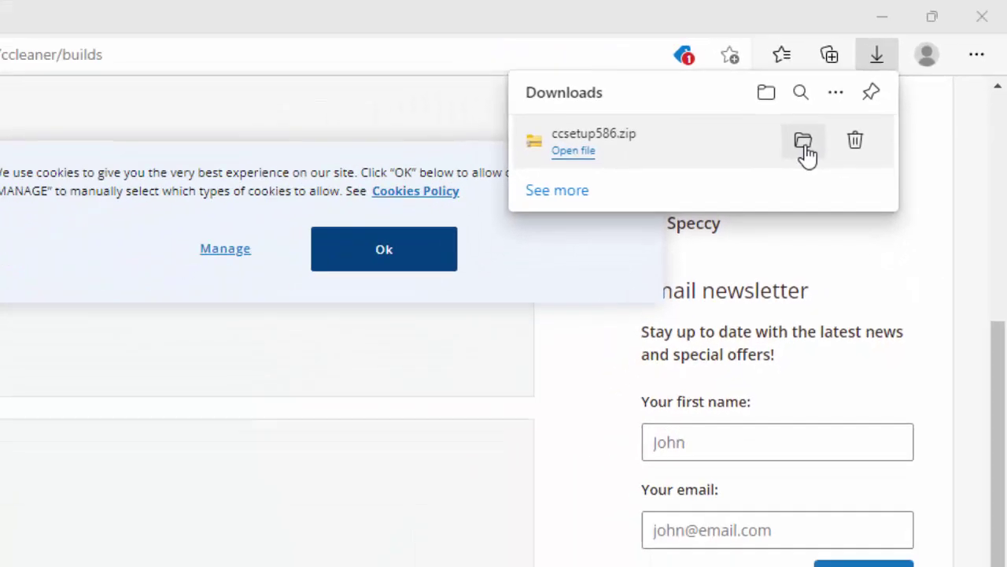
click(708, 217)
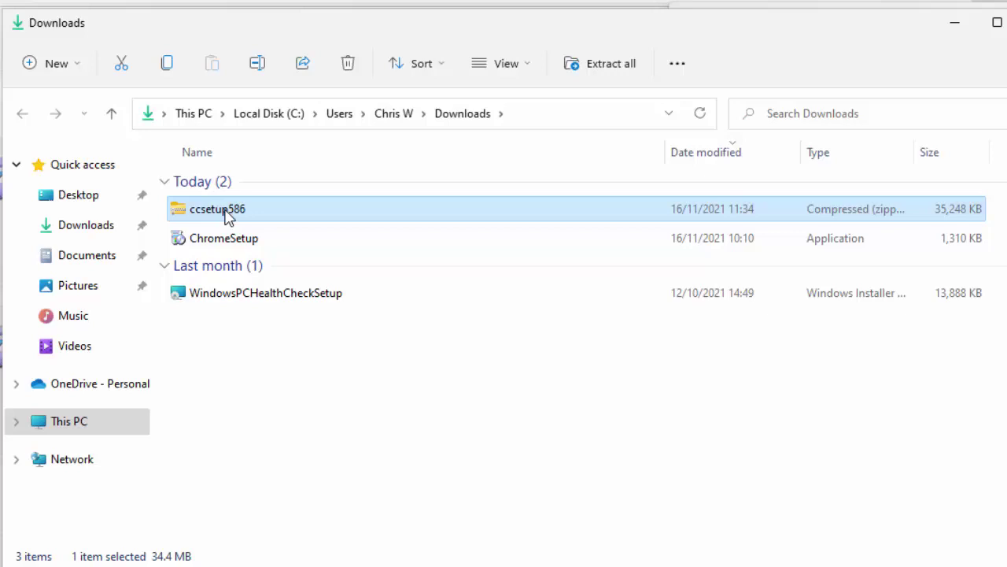
Extract ccsetup586.zip with Extract All into the suggested ccsetup586 folder
right_click(227, 217)
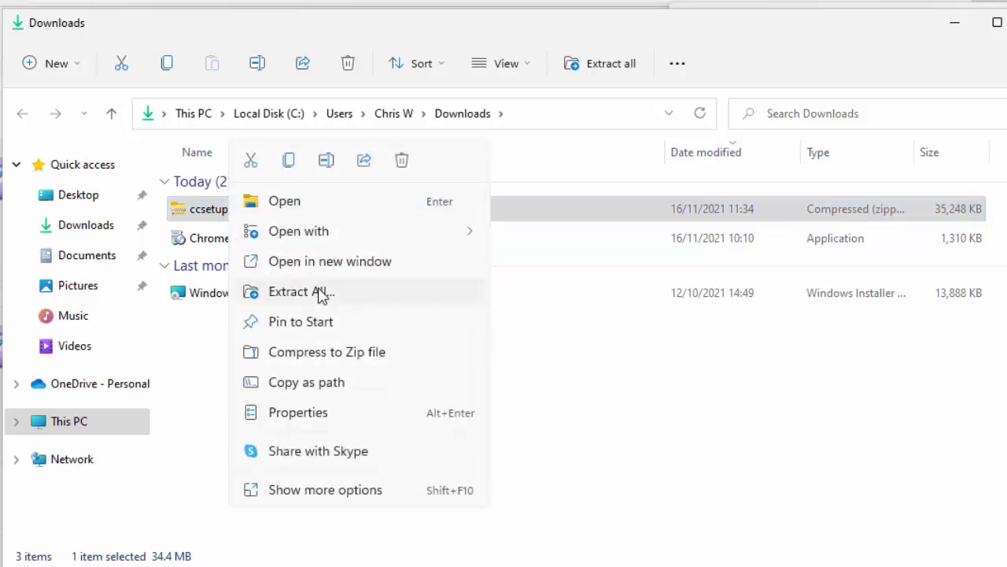
click(347, 294)
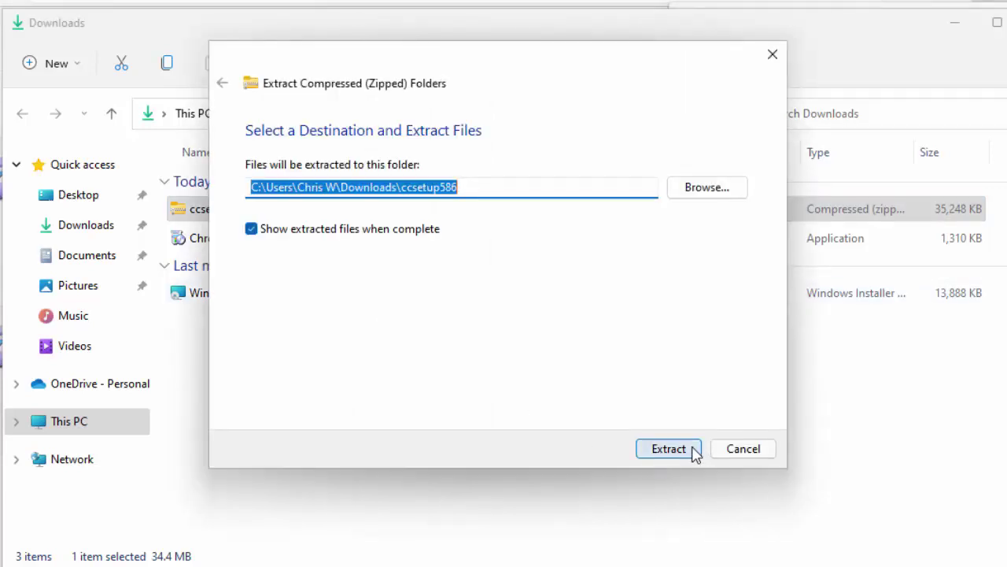
click(693, 450)
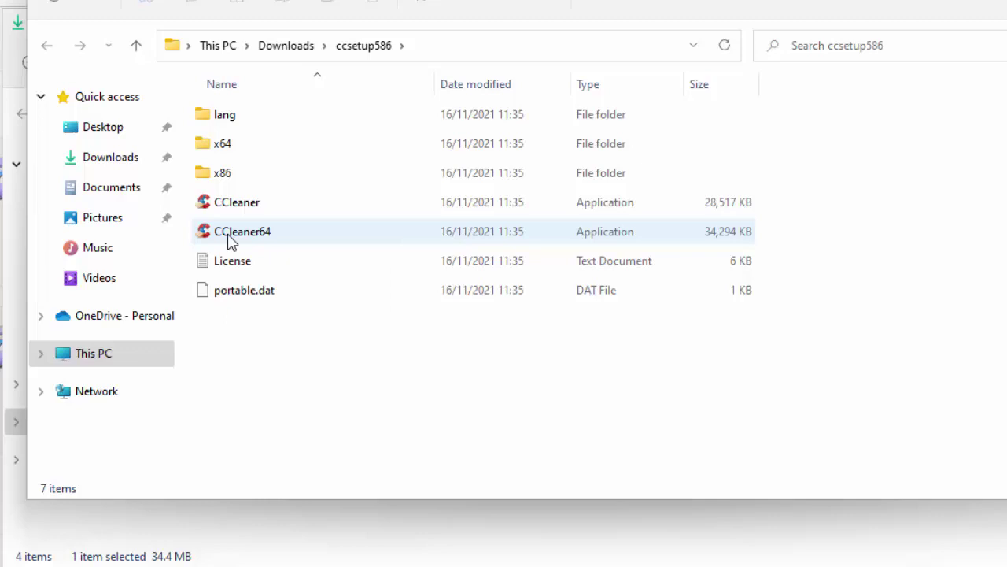
Run CCleaner64 as administrator, approving the UAC prompt
click(230, 240)
right_click(230, 240)
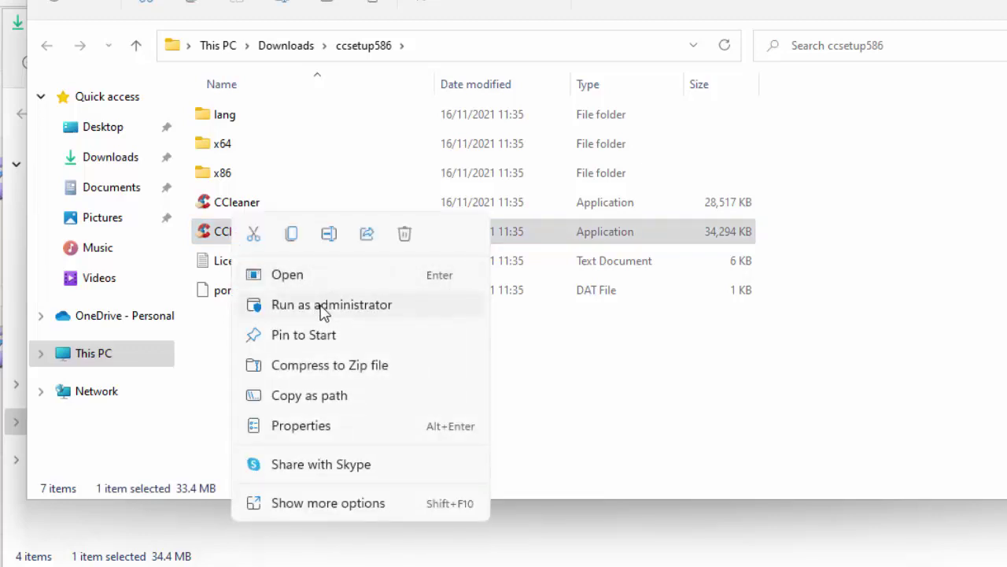
click(416, 307)
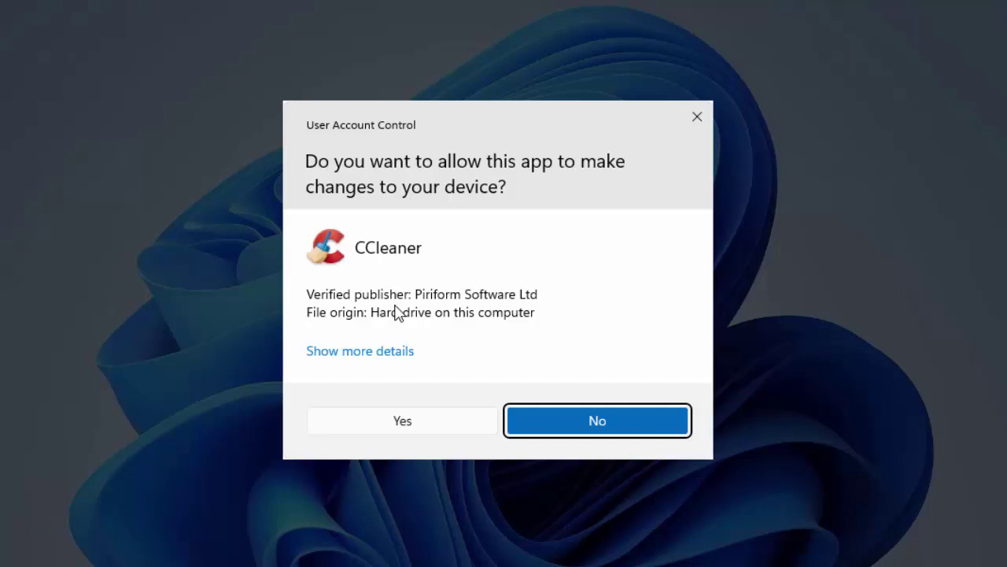
click(429, 419)
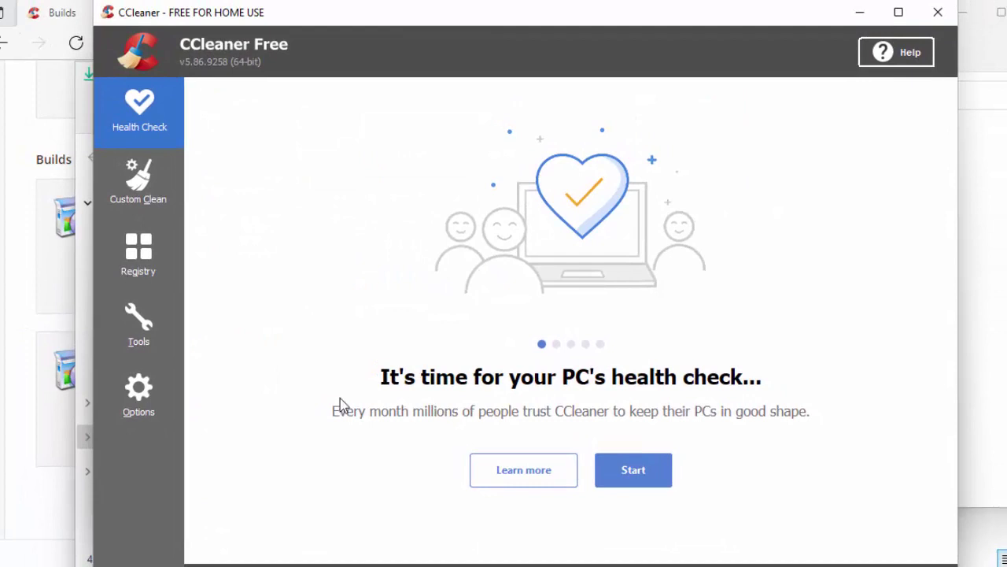
Go to Tools > Uninstall in CCleaner and select Cortana in the programs list
click(140, 329)
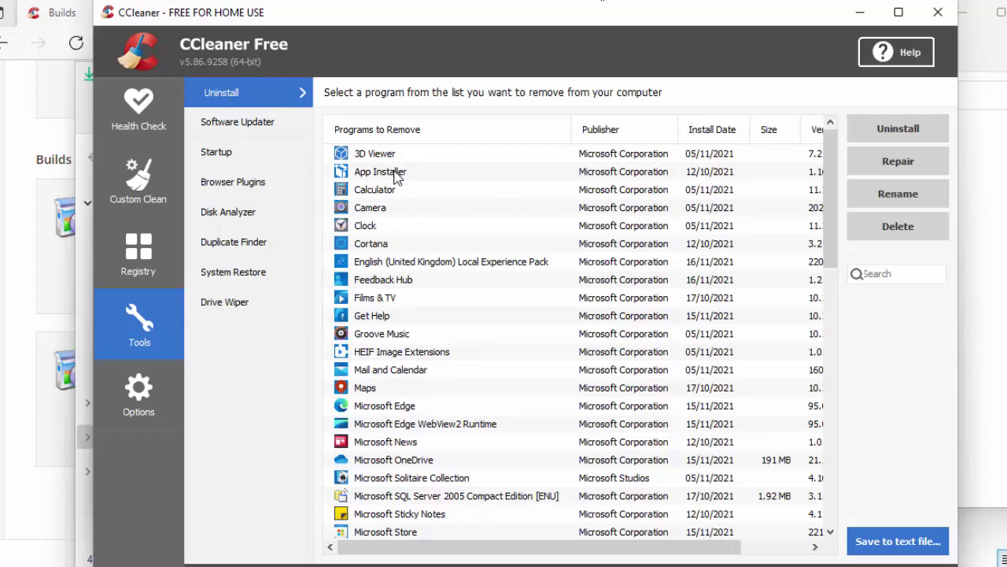
click(361, 247)
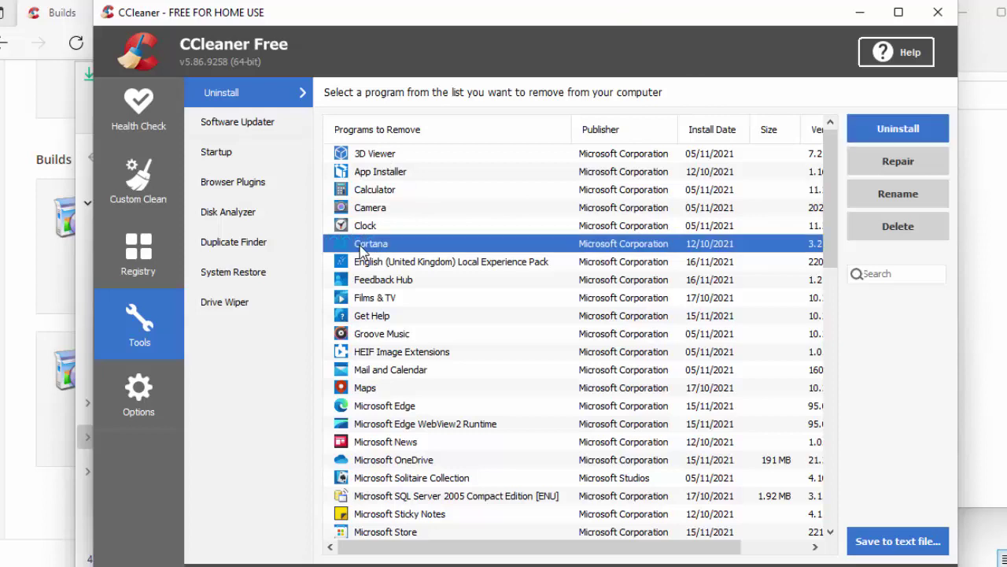
Uninstall Cortana through CCleaner, confirming with OK, then open the Start menu
click(929, 135)
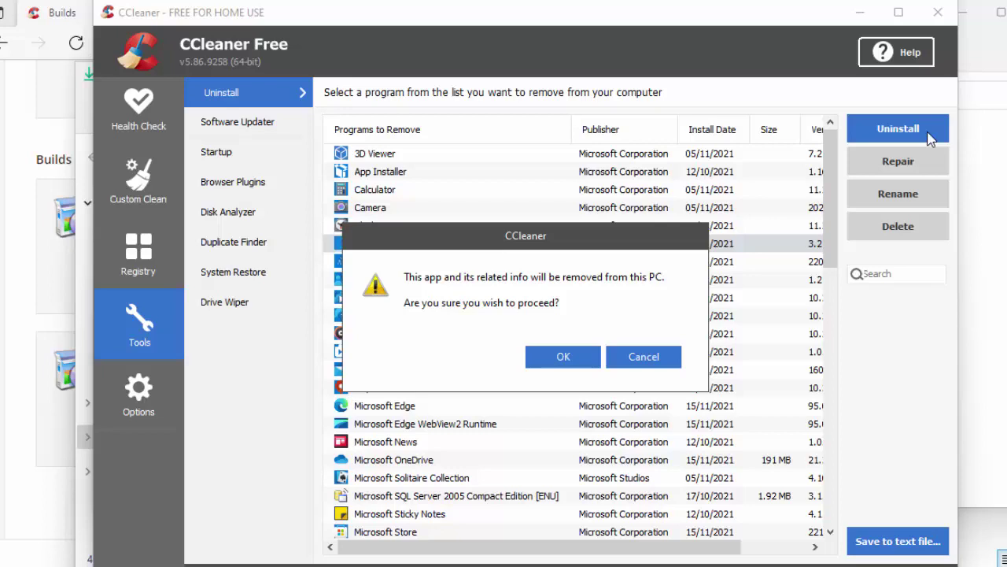
click(585, 359)
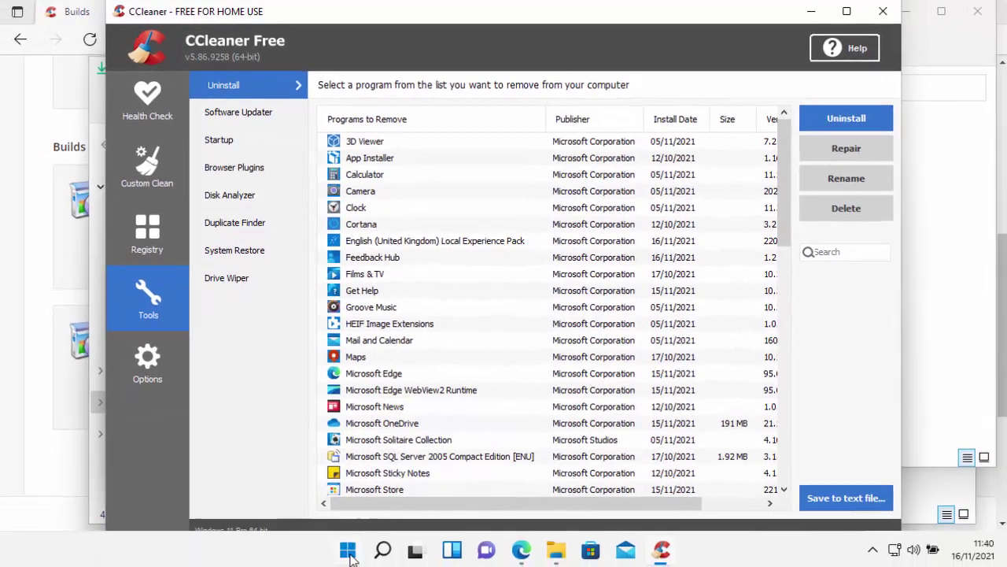
click(348, 550)
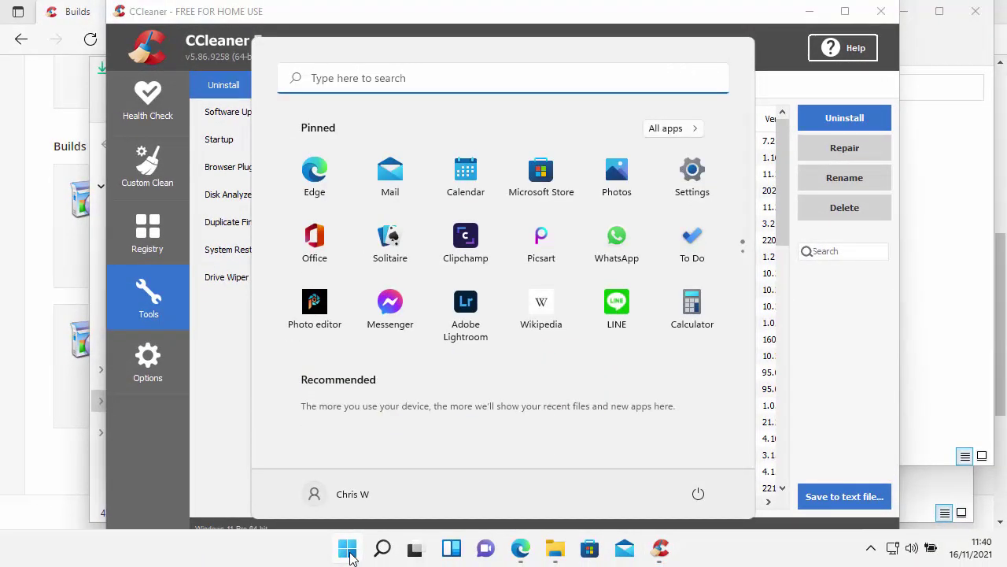
Search 'add' in Start to reach the Apps & features settings page
text(add)
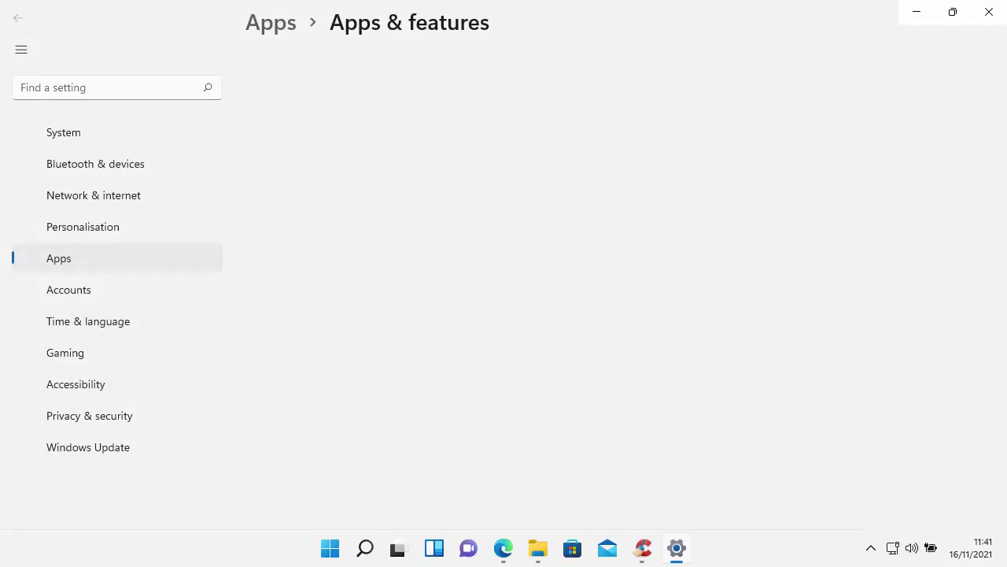
Search the installed apps list for 'cortana' and see that no results appear
scroll(532, 362, down, 2)
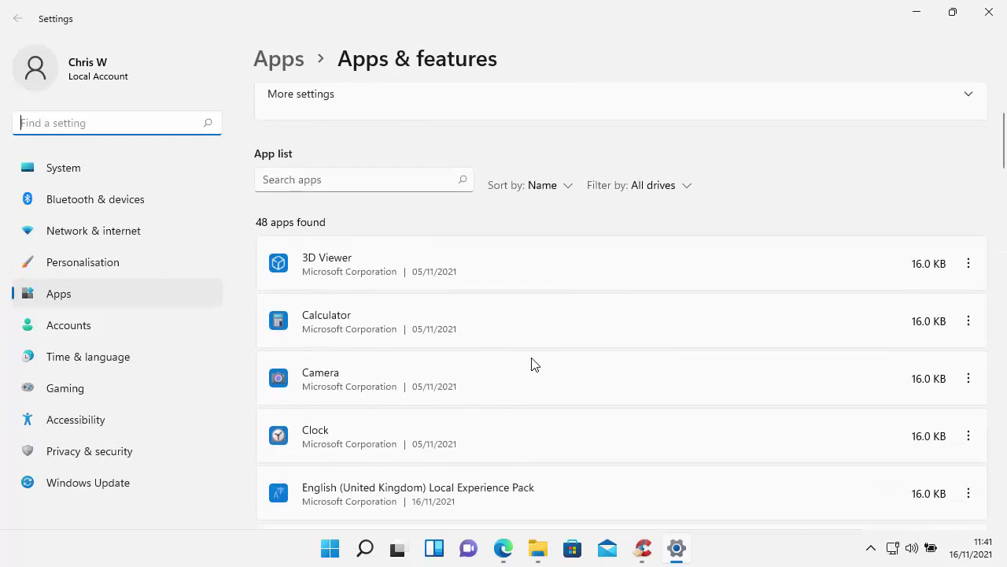
scroll(537, 337, down, 3)
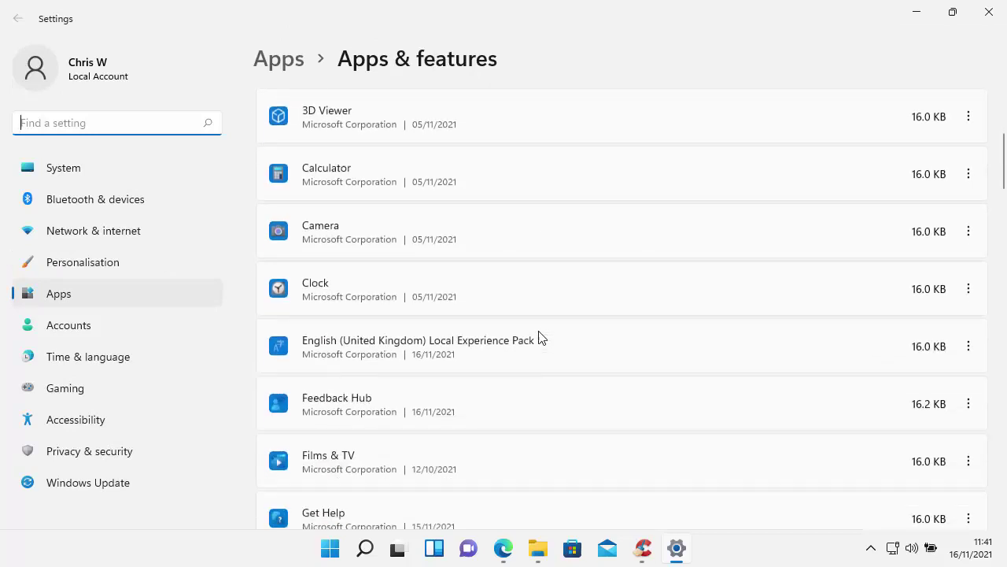
scroll(539, 337, down, 4)
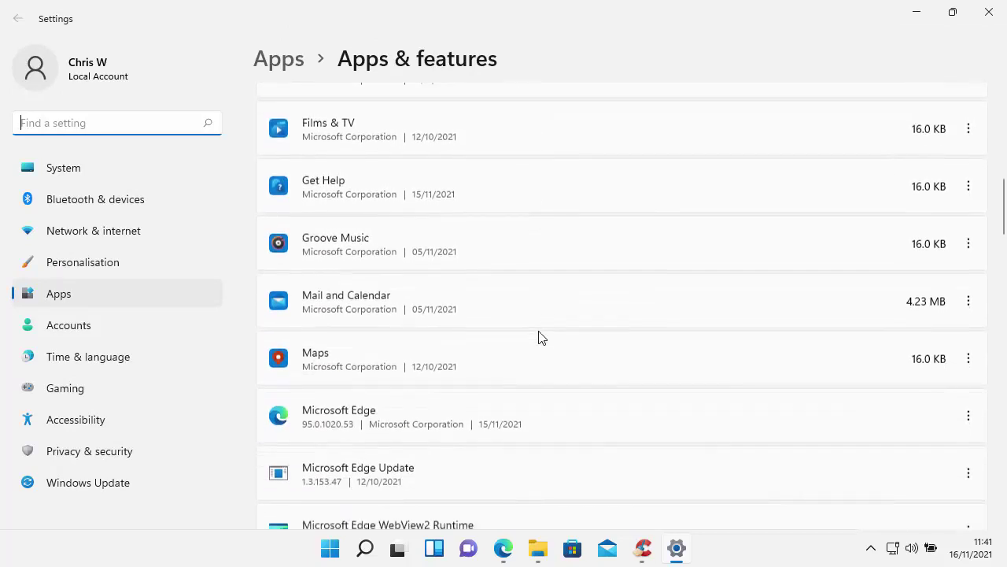
scroll(539, 336, down, 2)
scroll(539, 337, up, 10)
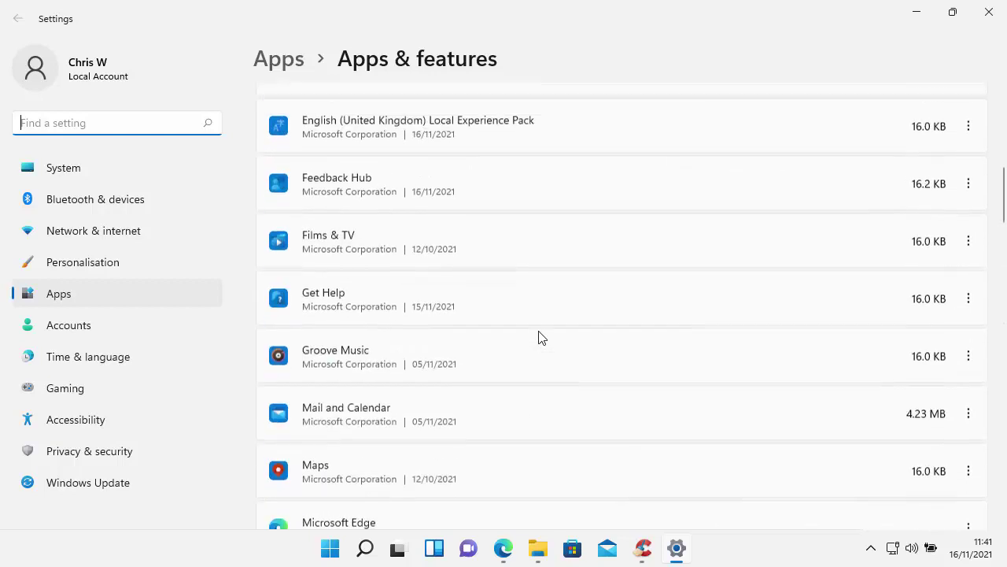
scroll(539, 337, down, 3)
scroll(540, 336, up, 4)
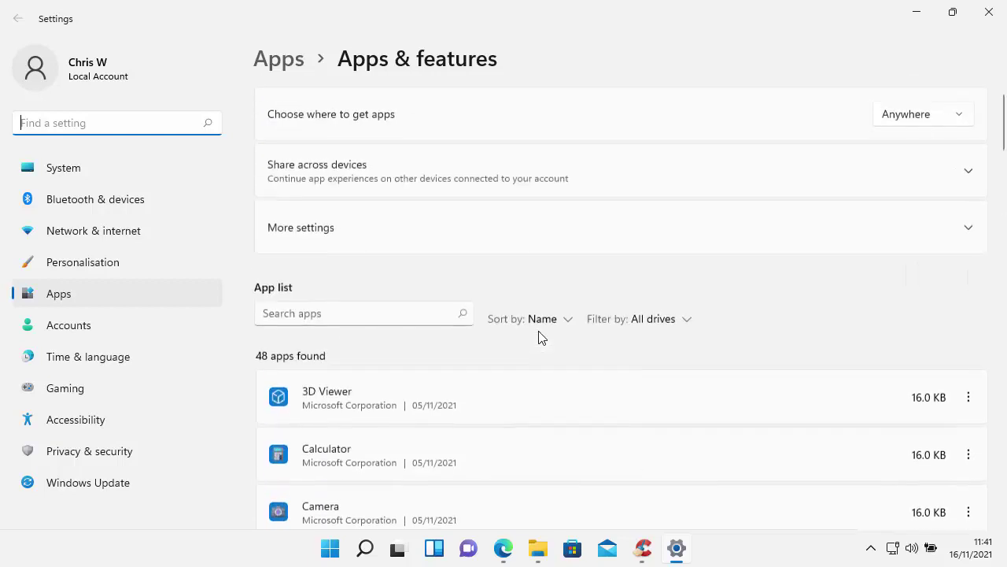
click(279, 315)
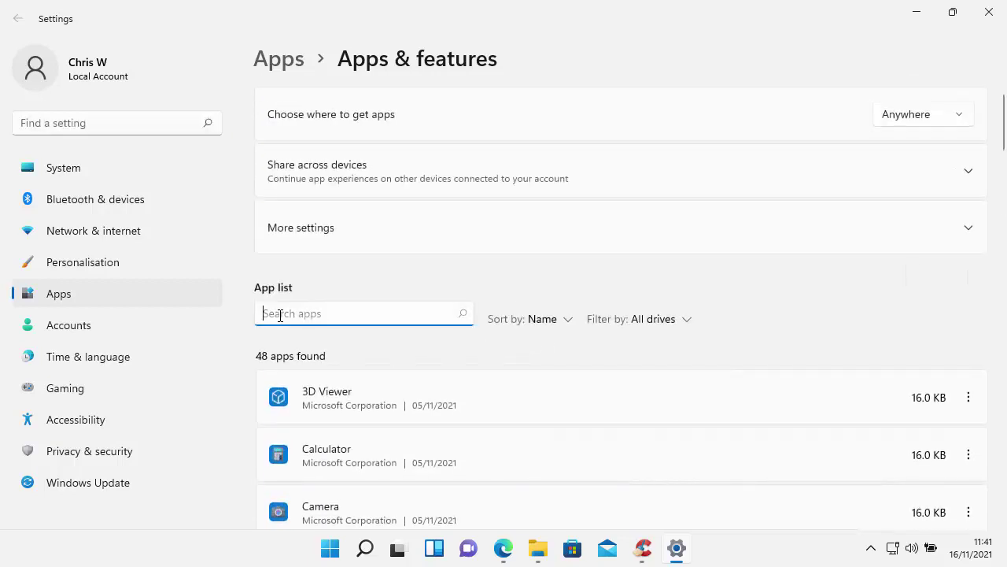
text(ca)
key(BackSpace)
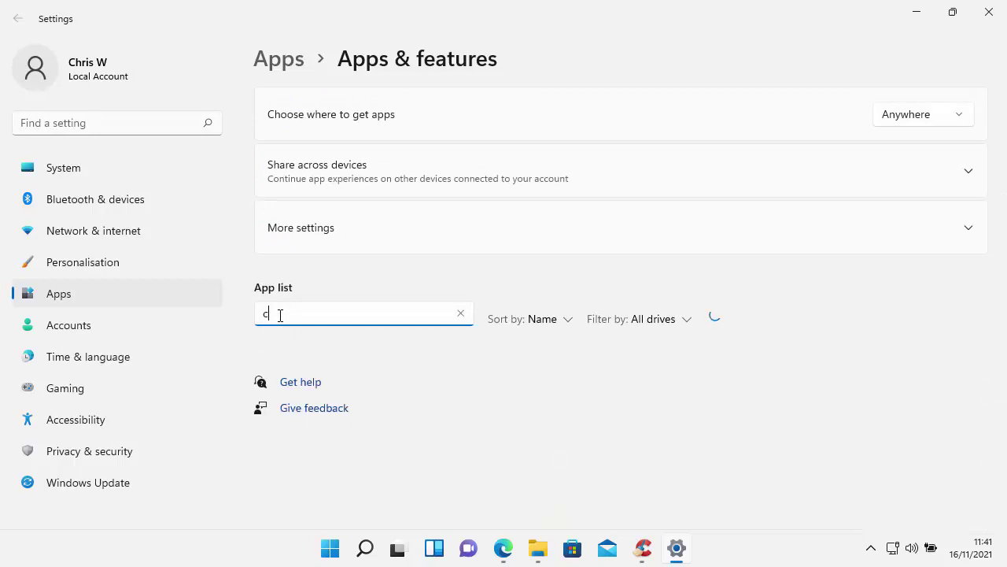
text(ortana)
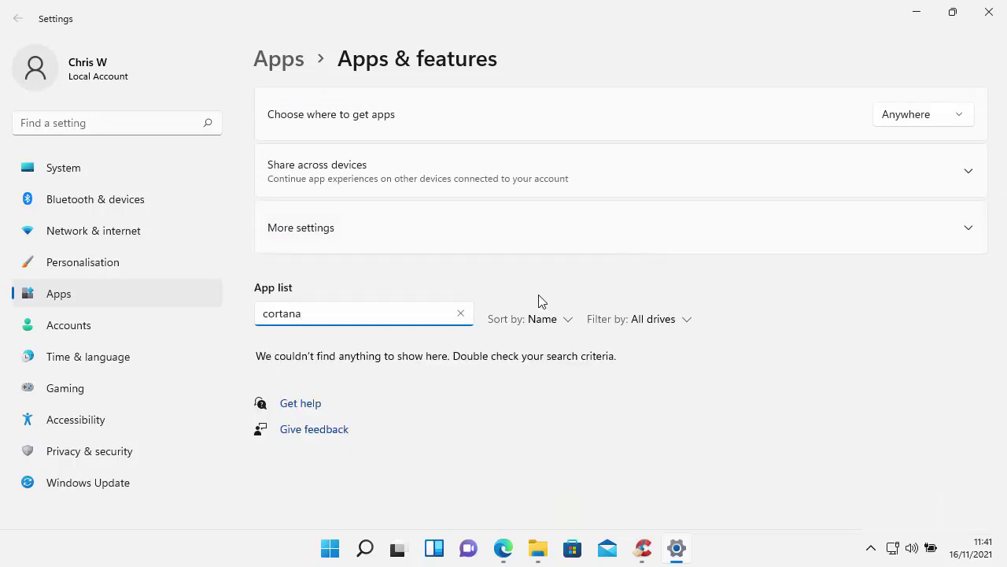
Clear the search, scroll the full 48-app list without Cortana, and close CCleaner
click(460, 314)
scroll(660, 359, down, 2)
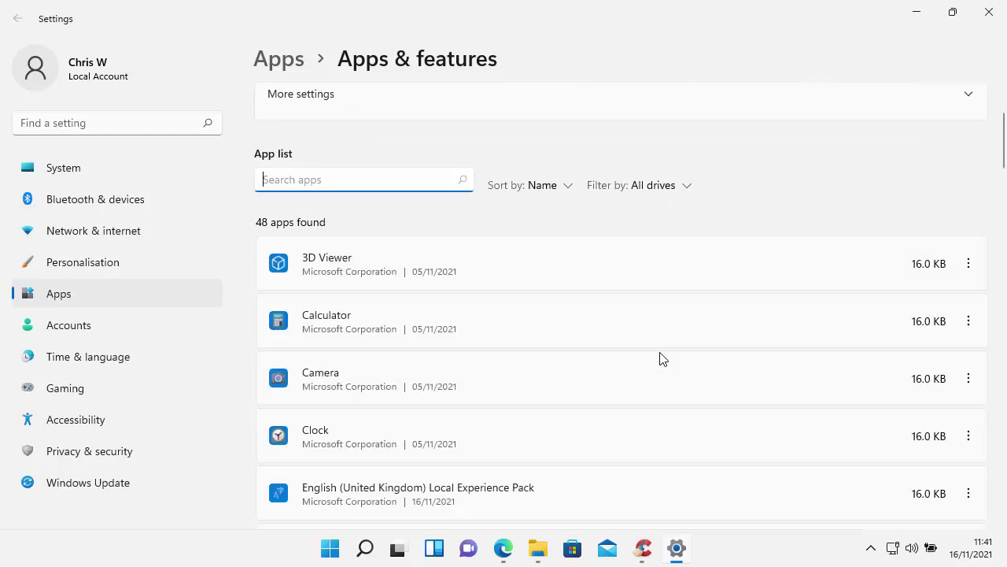
scroll(661, 359, down, 5)
scroll(661, 359, down, 10)
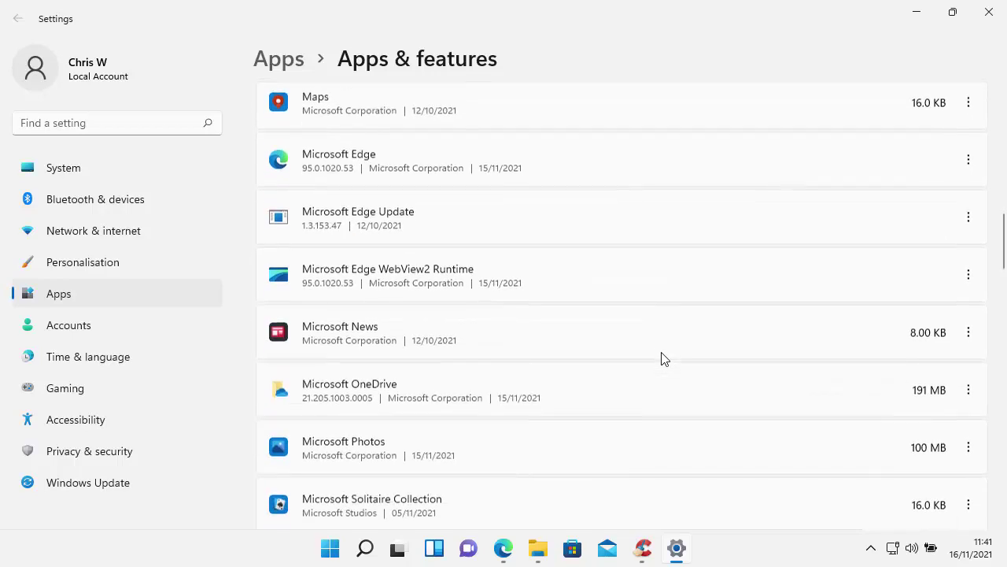
click(888, 20)
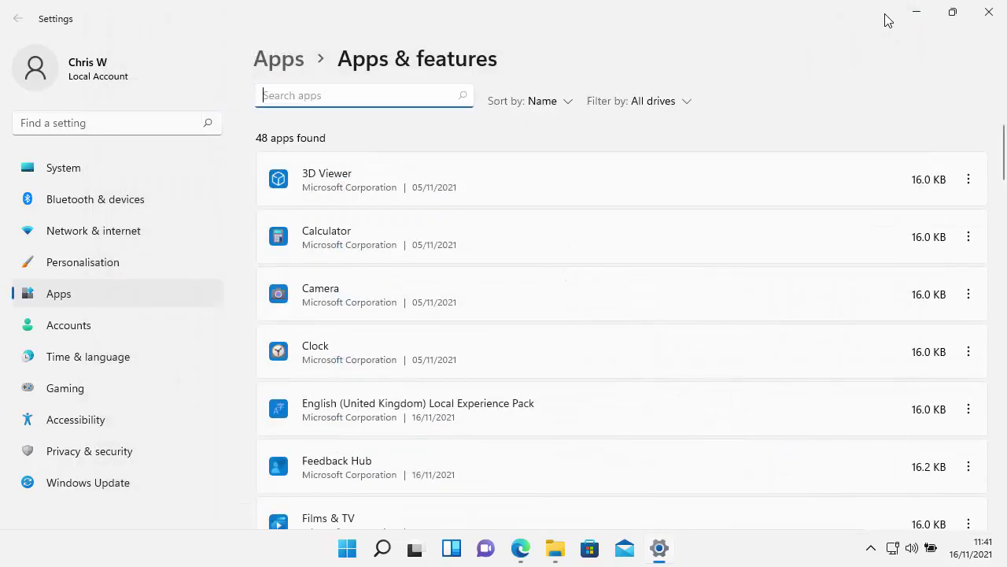
Close Settings, run CCleaner64 as administrator, confirm Cortana is missing from Uninstall, then exit CCleaner
click(987, 11)
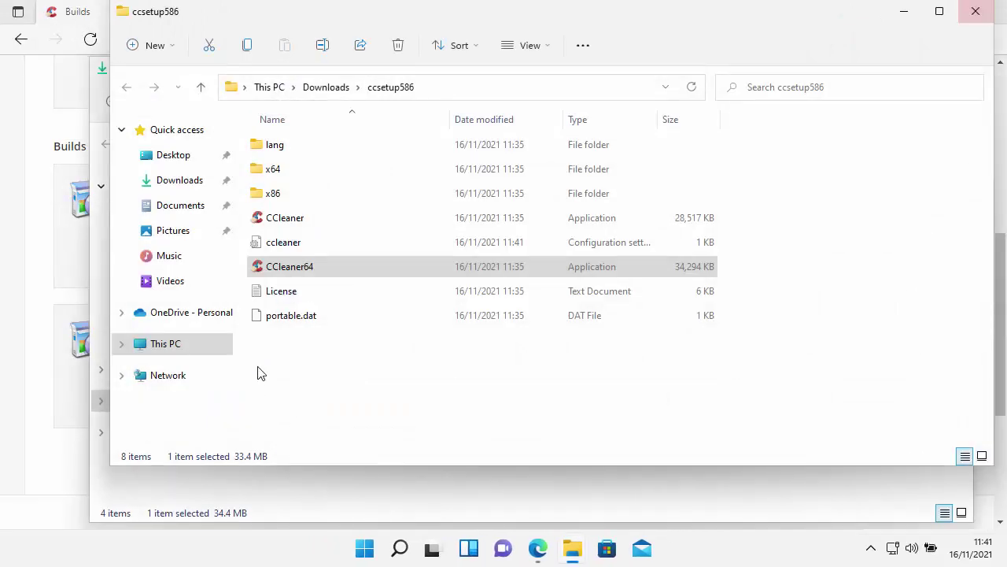
right_click(296, 272)
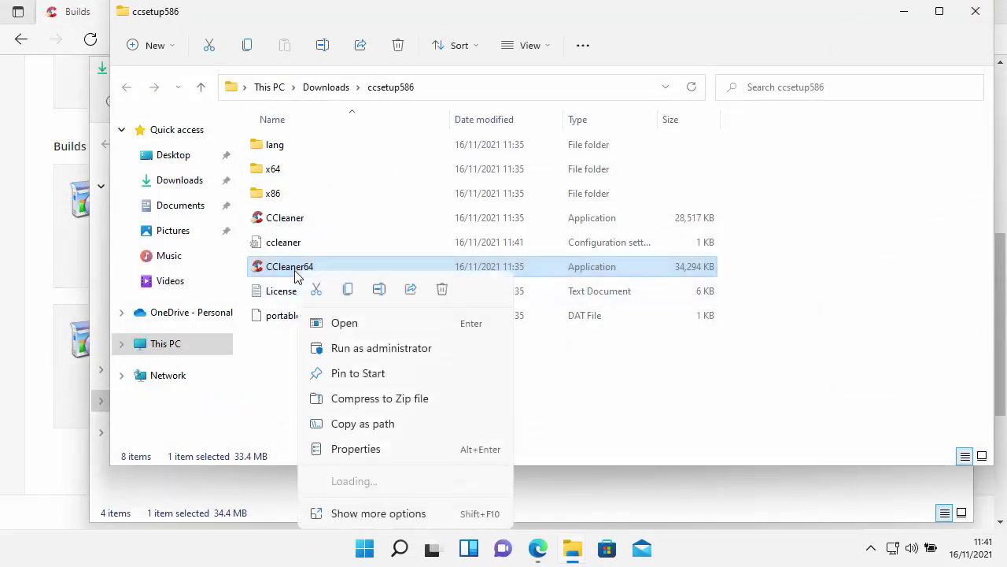
click(341, 349)
click(453, 407)
click(151, 291)
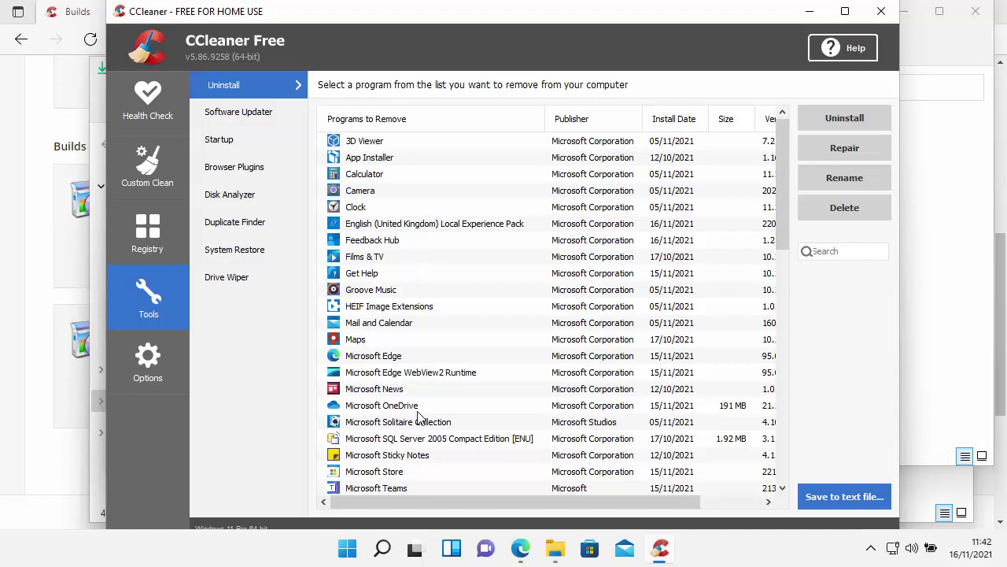
click(885, 15)
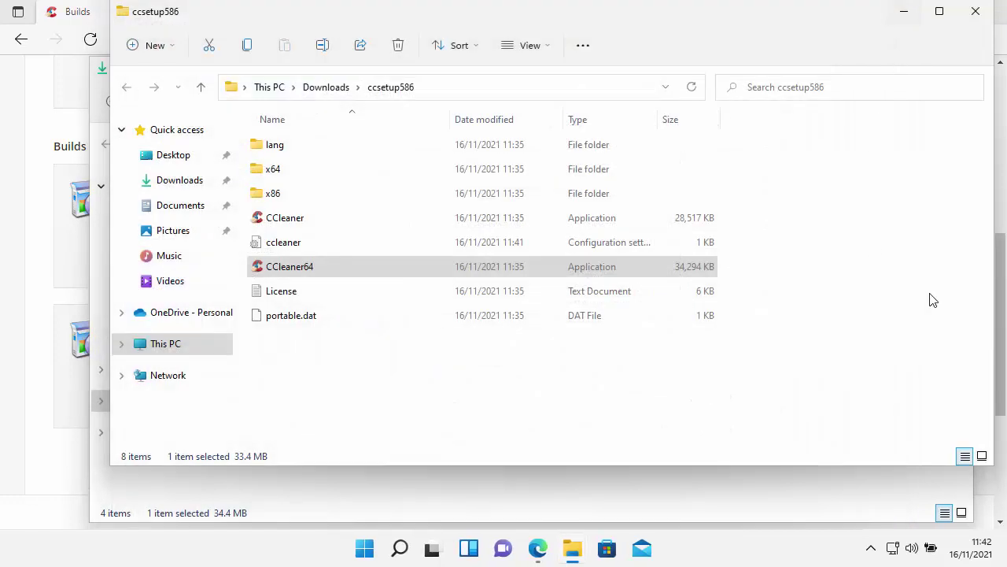
Delete the extracted ccsetup586 folder from Downloads
click(175, 186)
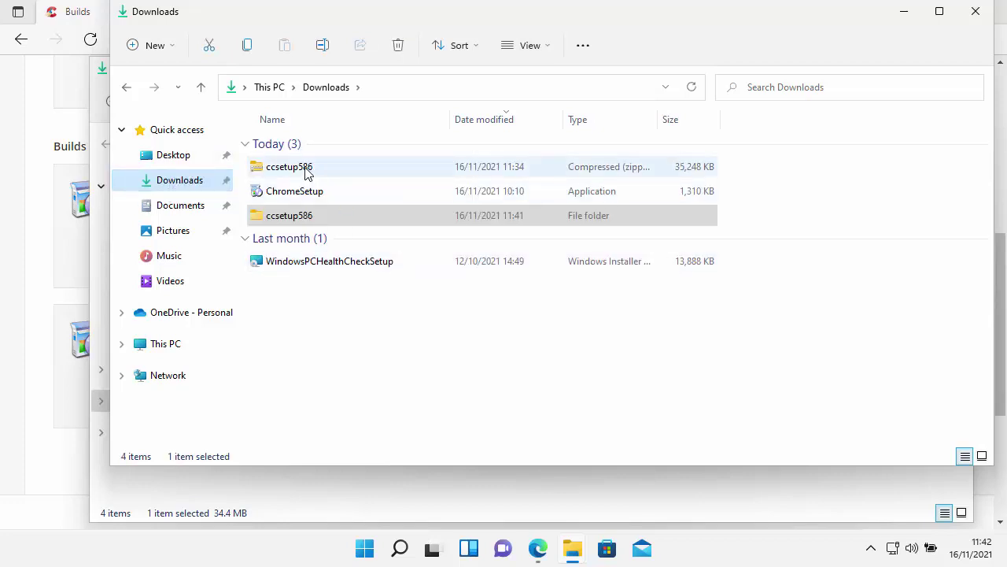
click(288, 219)
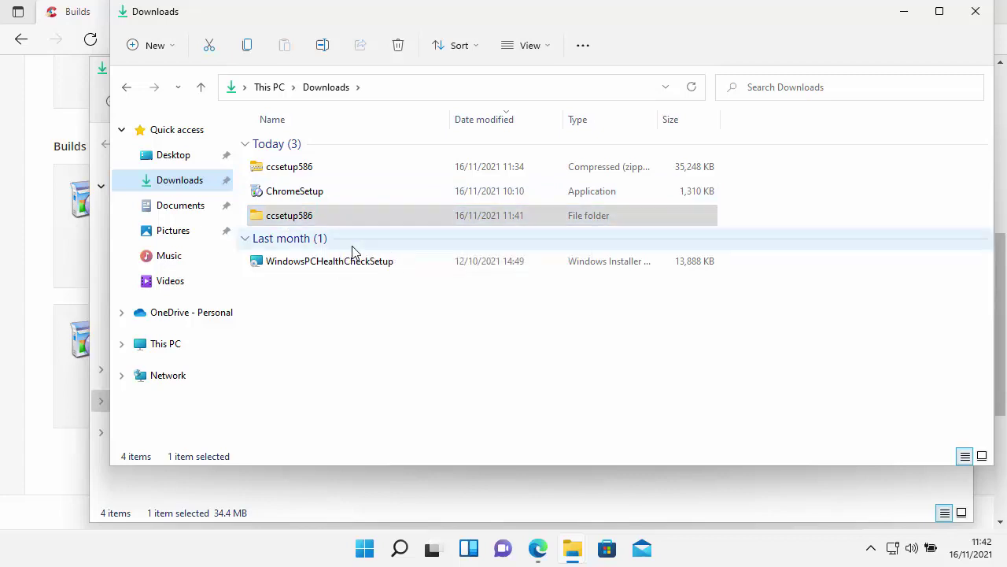
click(278, 218)
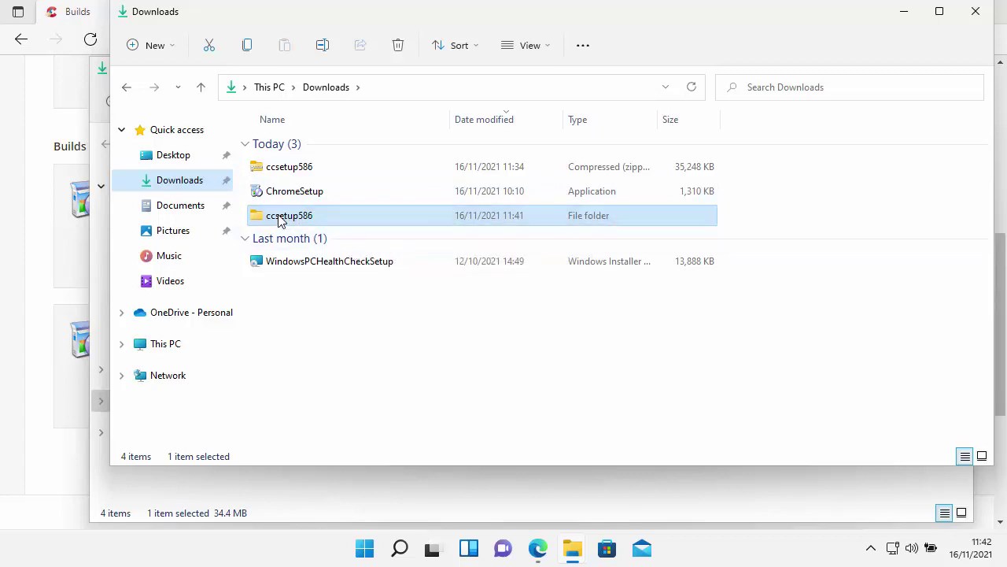
click(397, 48)
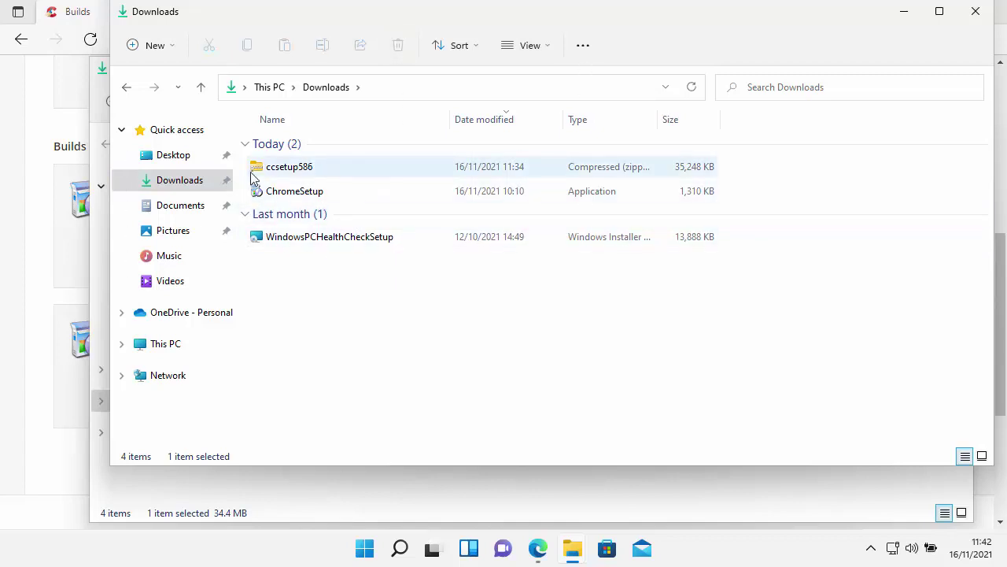
Delete the ccsetup586 zip file and close the Downloads window
click(282, 169)
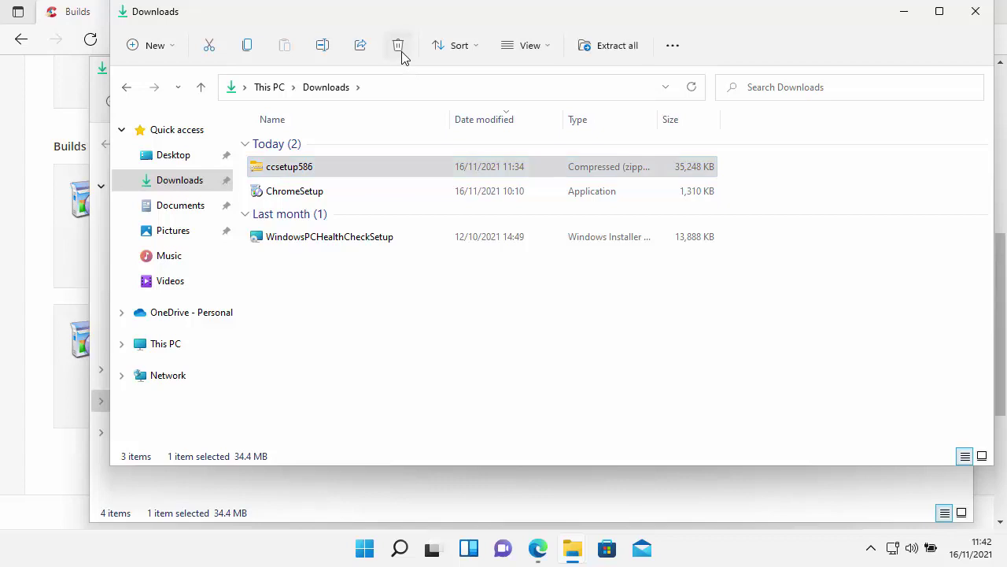
click(398, 48)
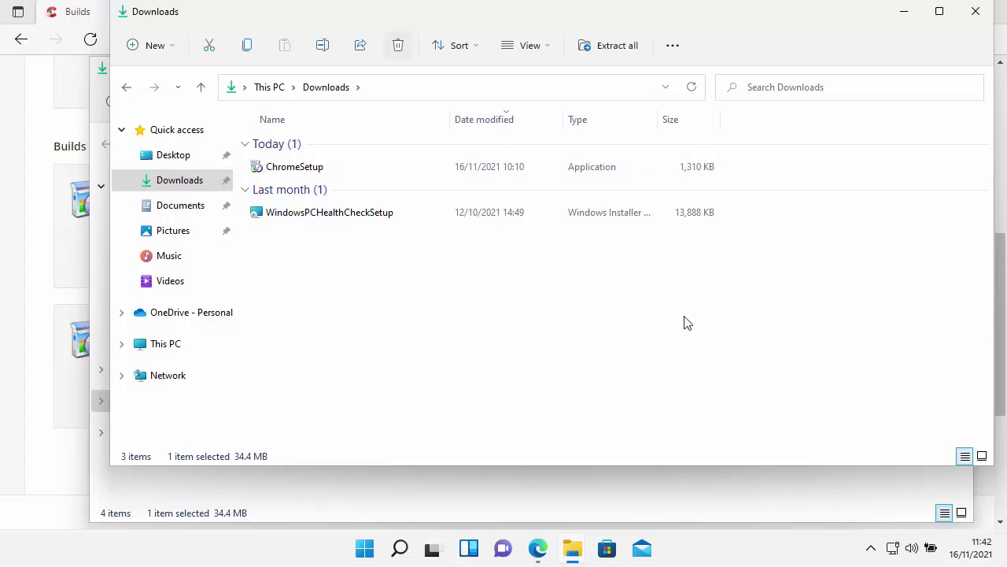
click(975, 12)
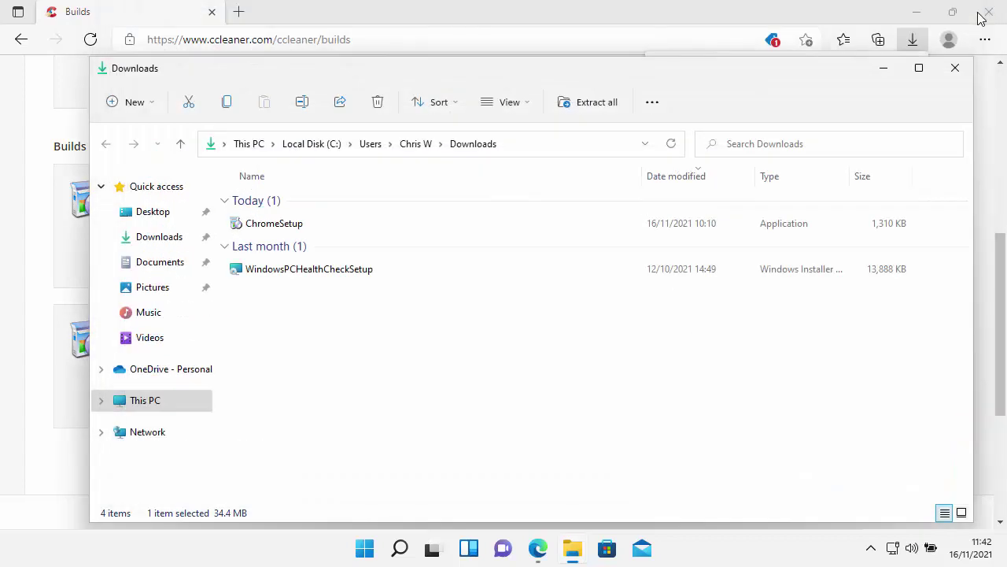
Close the remaining Downloads window and Microsoft Edge, leaving the bare desktop
click(966, 79)
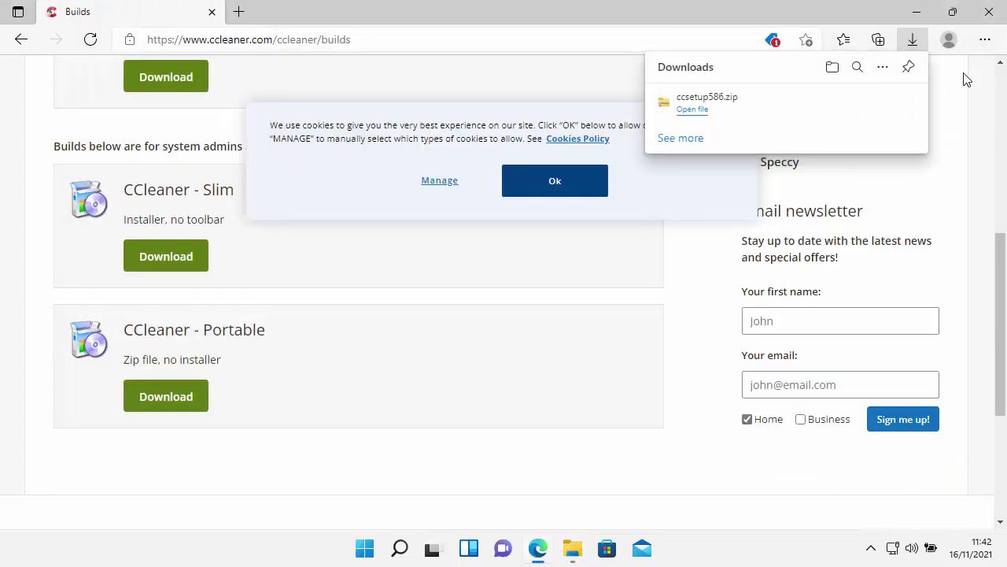
click(989, 12)
click(989, 13)
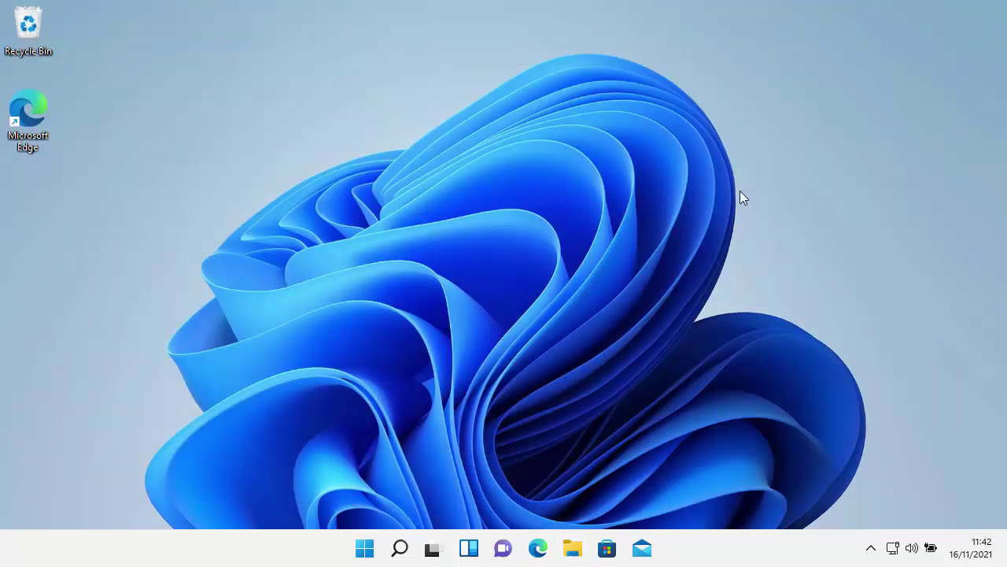